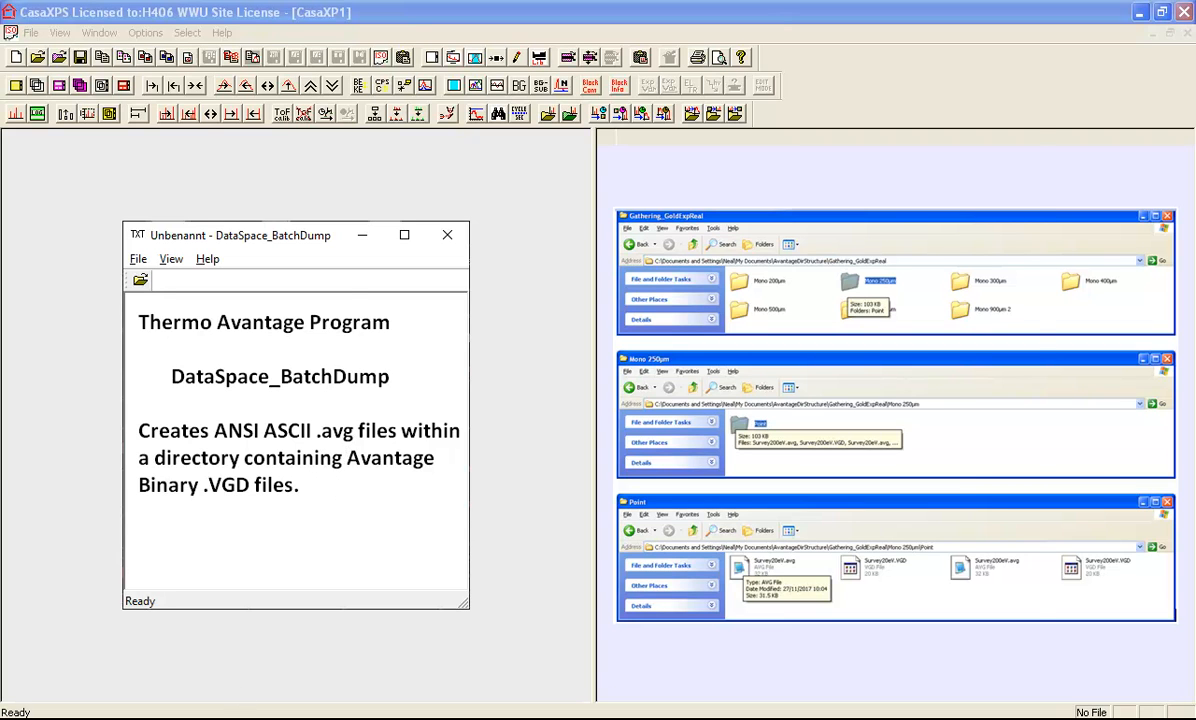
Browse into Gathering_GoldExpReal.zip down to Mono 200µm > Point to view the Survey files
click(308, 718)
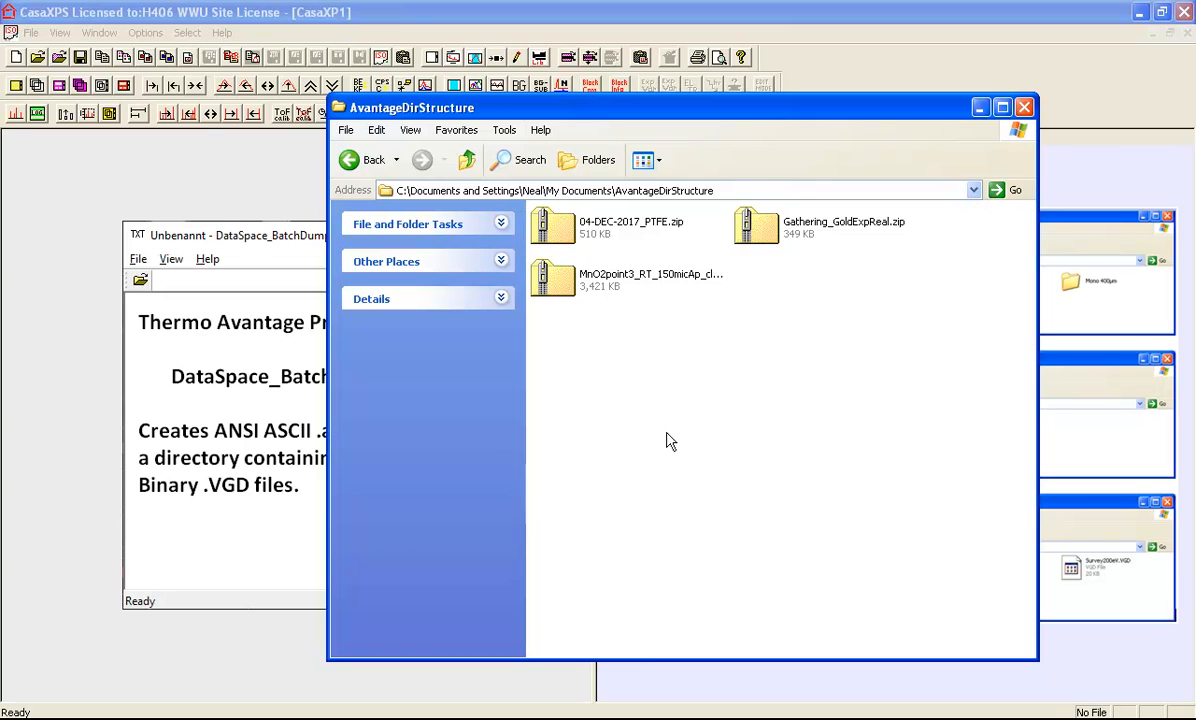
double_click(755, 229)
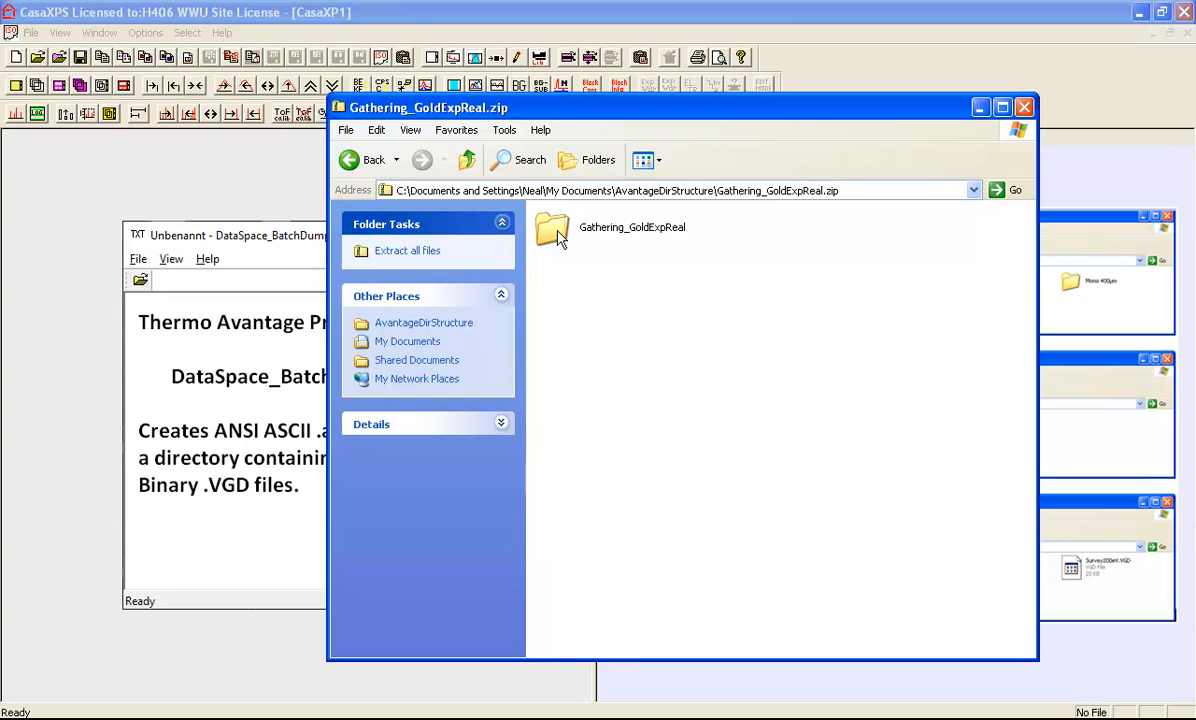
double_click(556, 232)
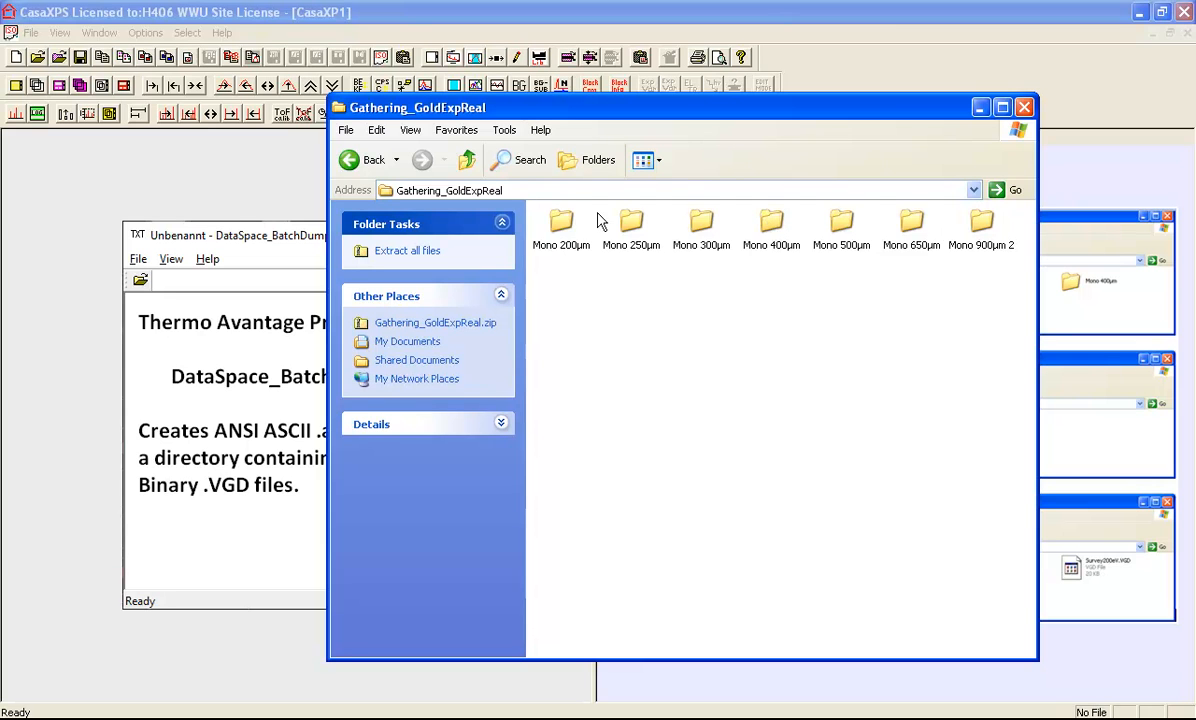
click(558, 222)
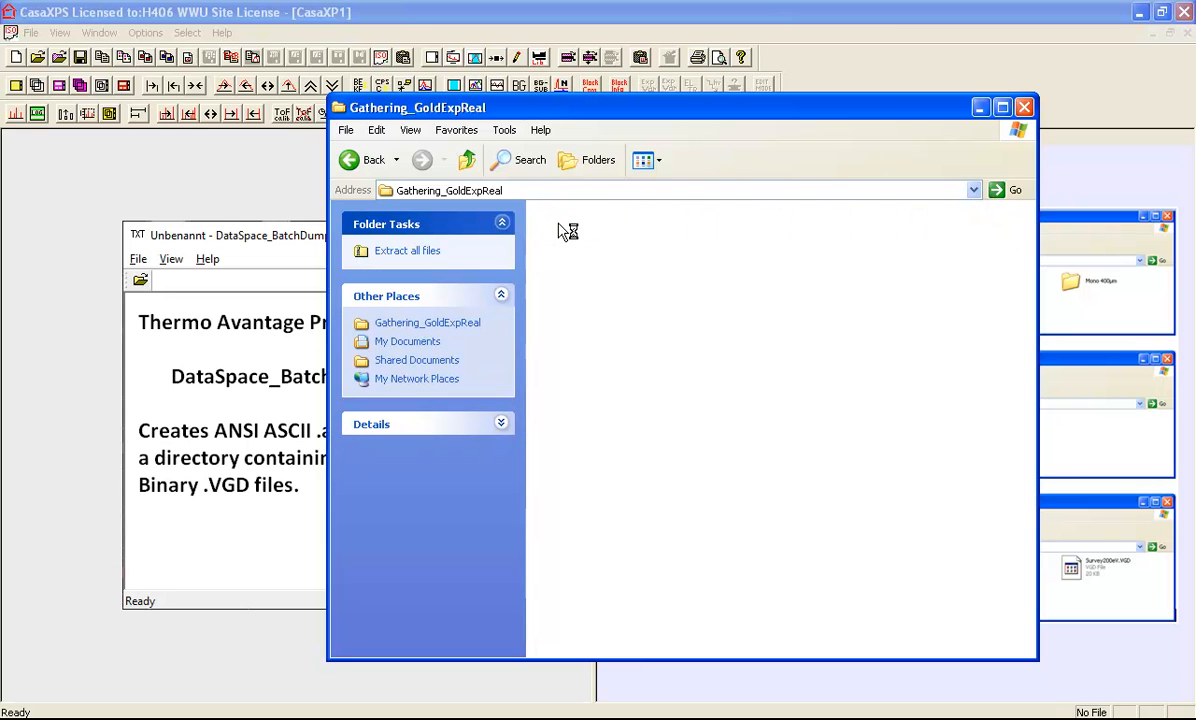
double_click(561, 228)
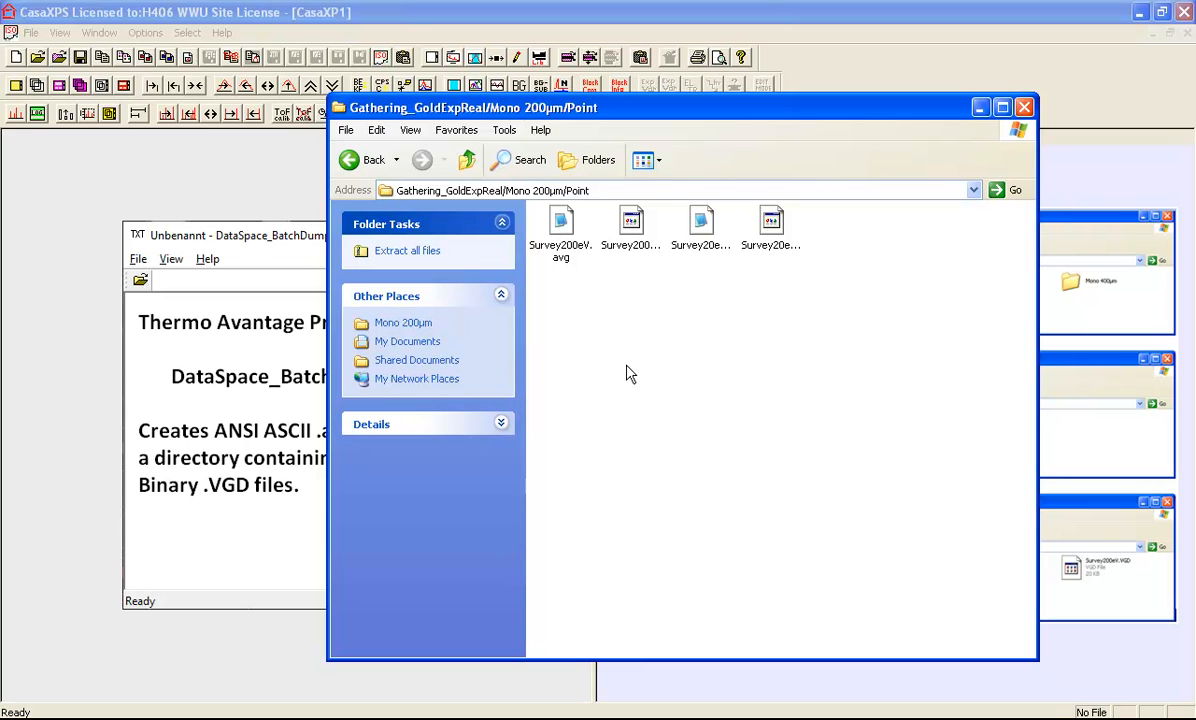
Go up four levels back to the AvantageDirStructure folder with its three zip archives
click(466, 160)
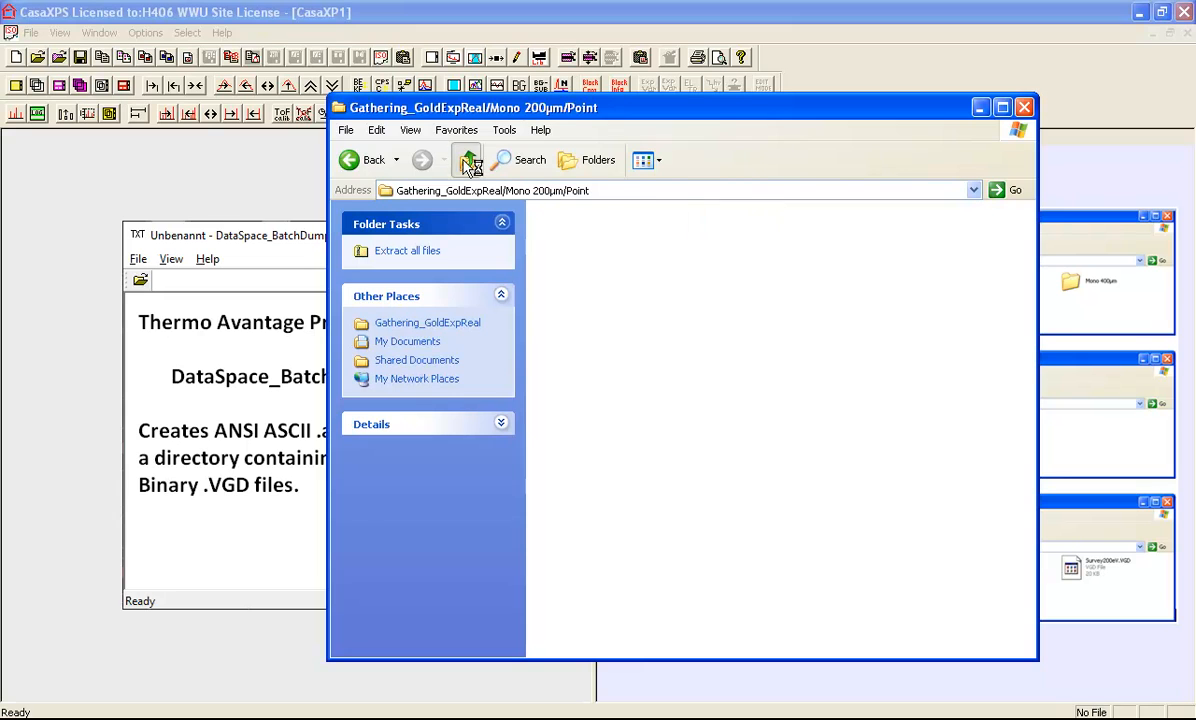
click(466, 160)
click(466, 160)
click(466, 160)
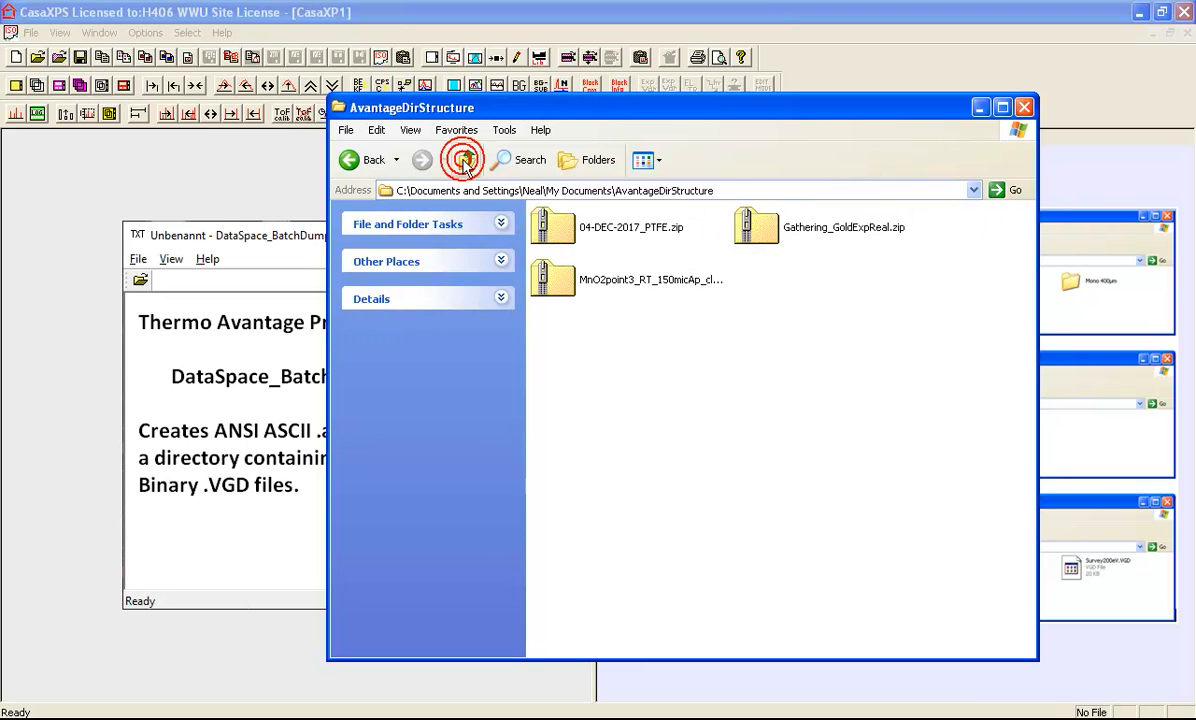
Copy Gathering_GoldExpReal out of its zip into AvantageDirStructure, then open it to see the seven Mono folders
double_click(758, 230)
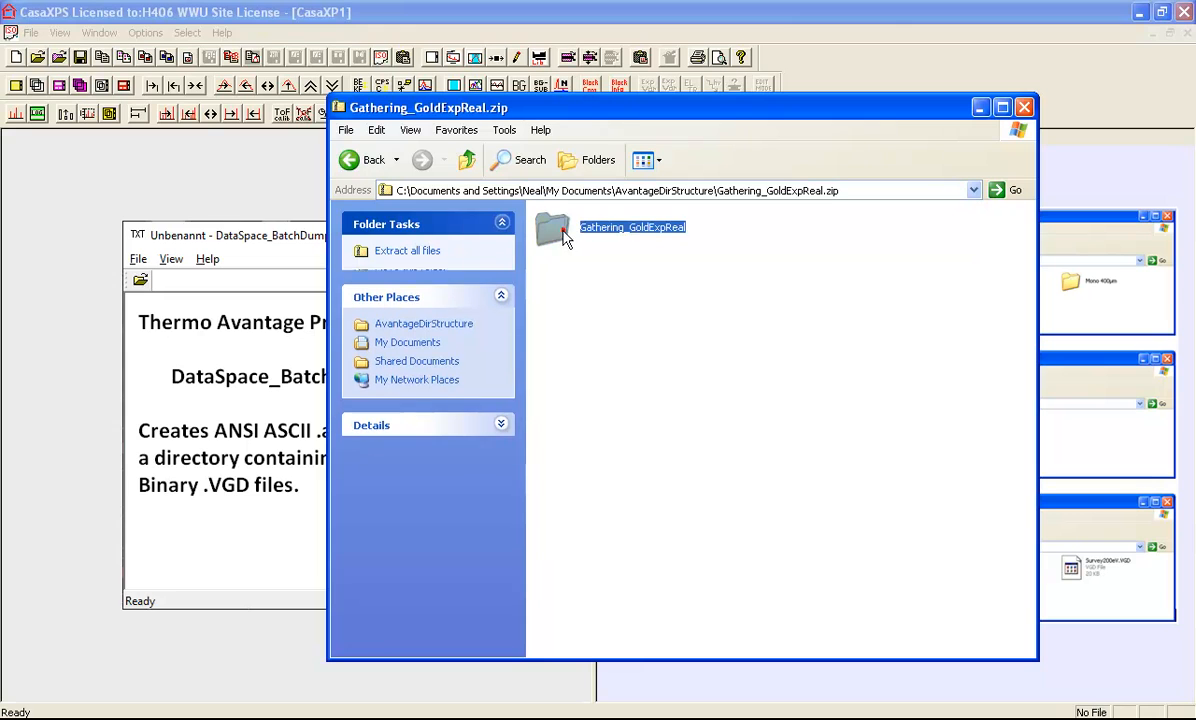
click(551, 228)
right_click(553, 229)
click(578, 292)
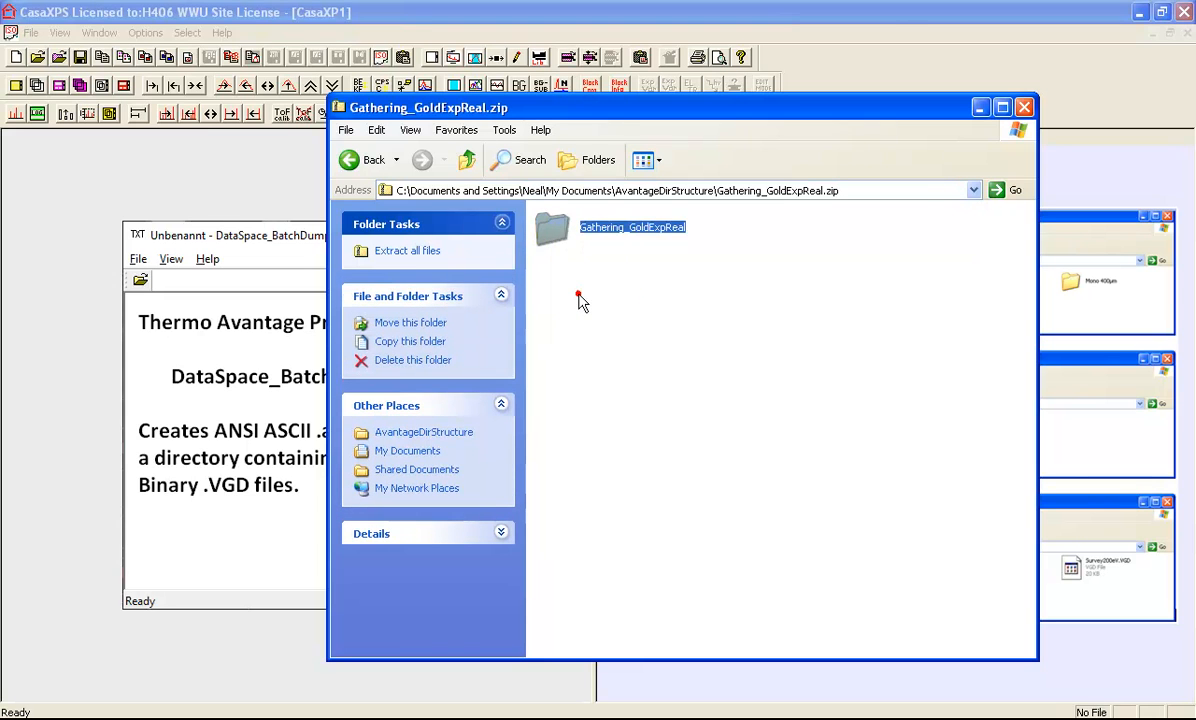
key(BackSpace)
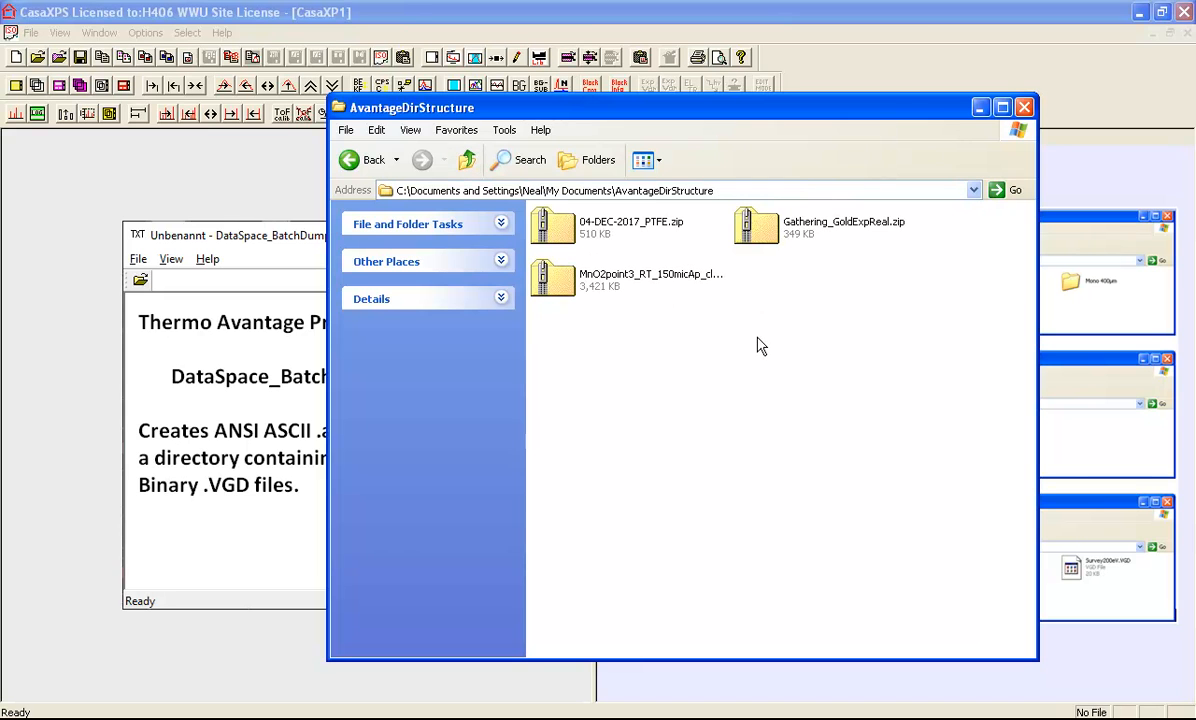
right_click(758, 340)
click(810, 437)
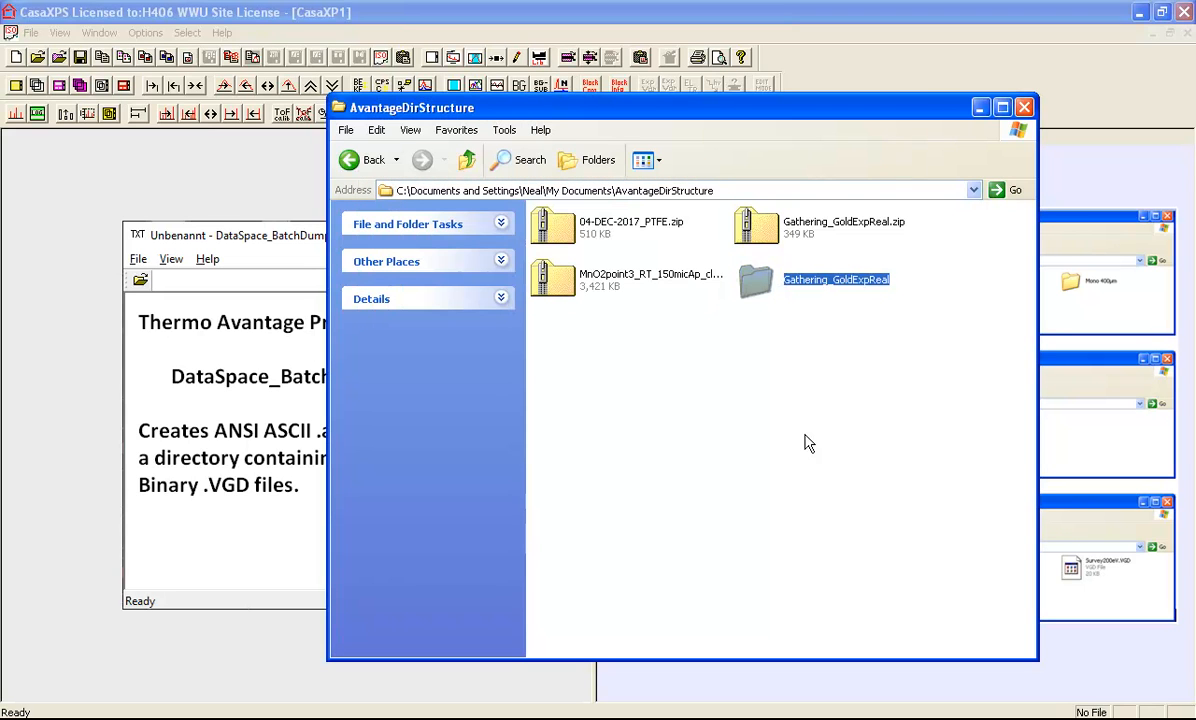
double_click(758, 287)
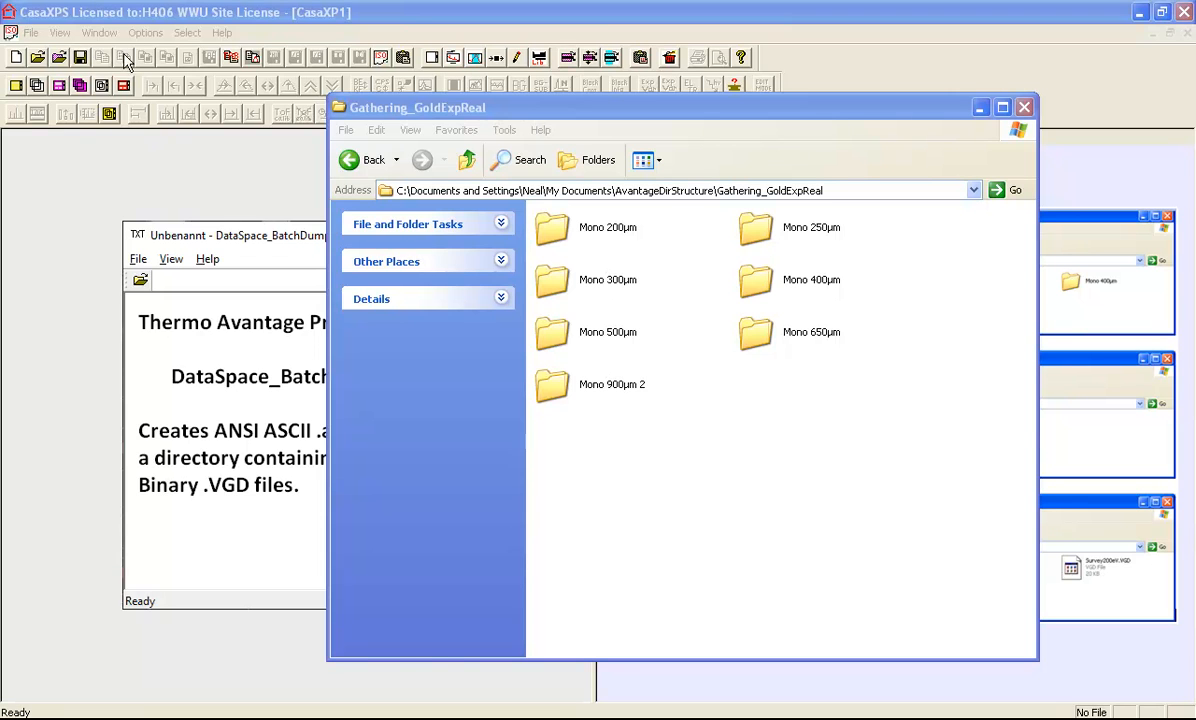
In CasaXPS's Convert to VAMAS chooser, browse into Gathering_GoldExpReal > Mono 250µm > Point
click(128, 18)
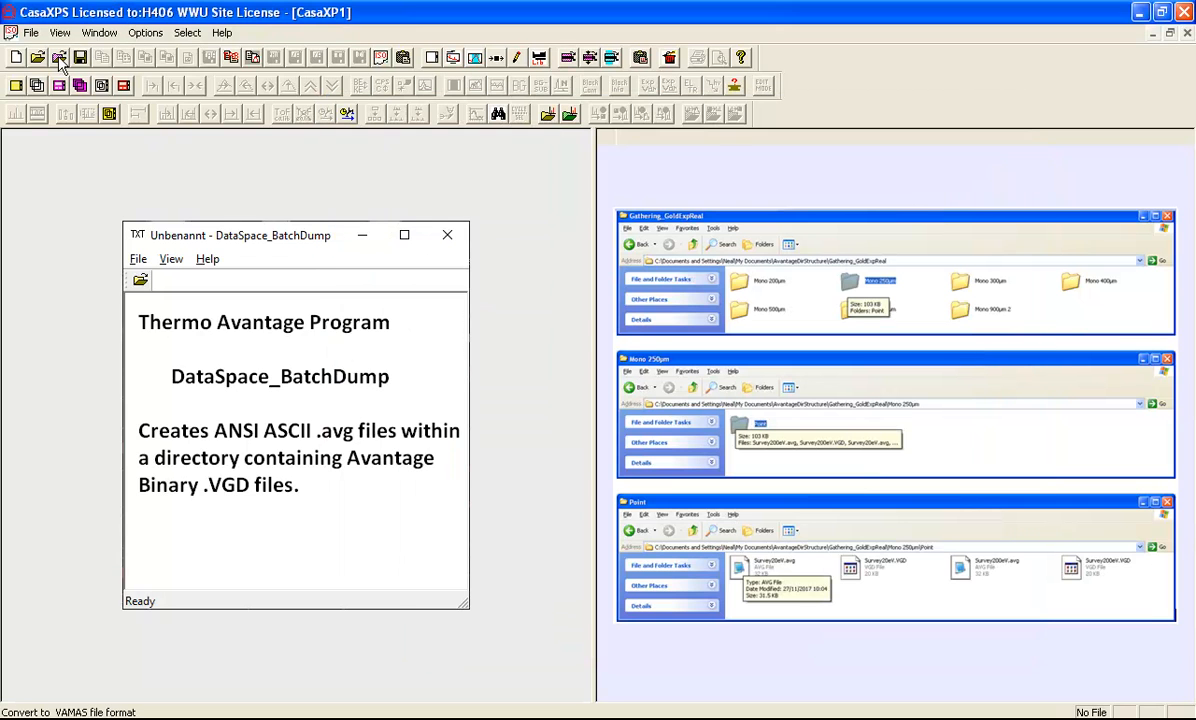
click(59, 58)
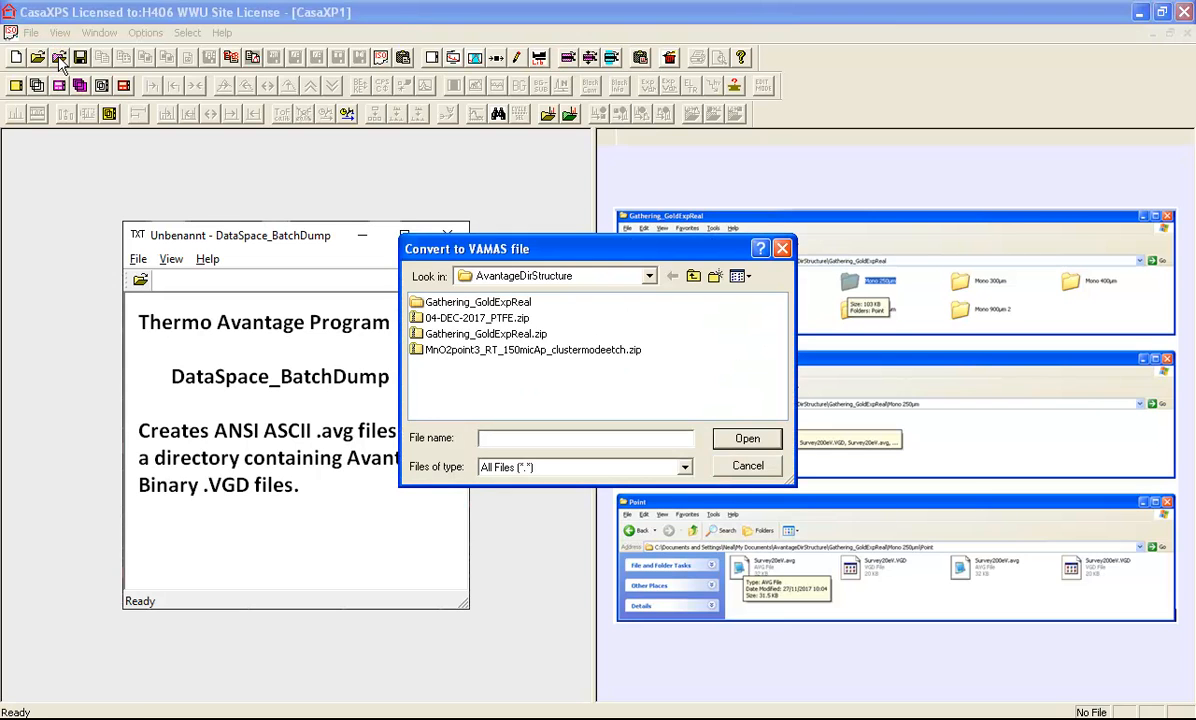
double_click(420, 302)
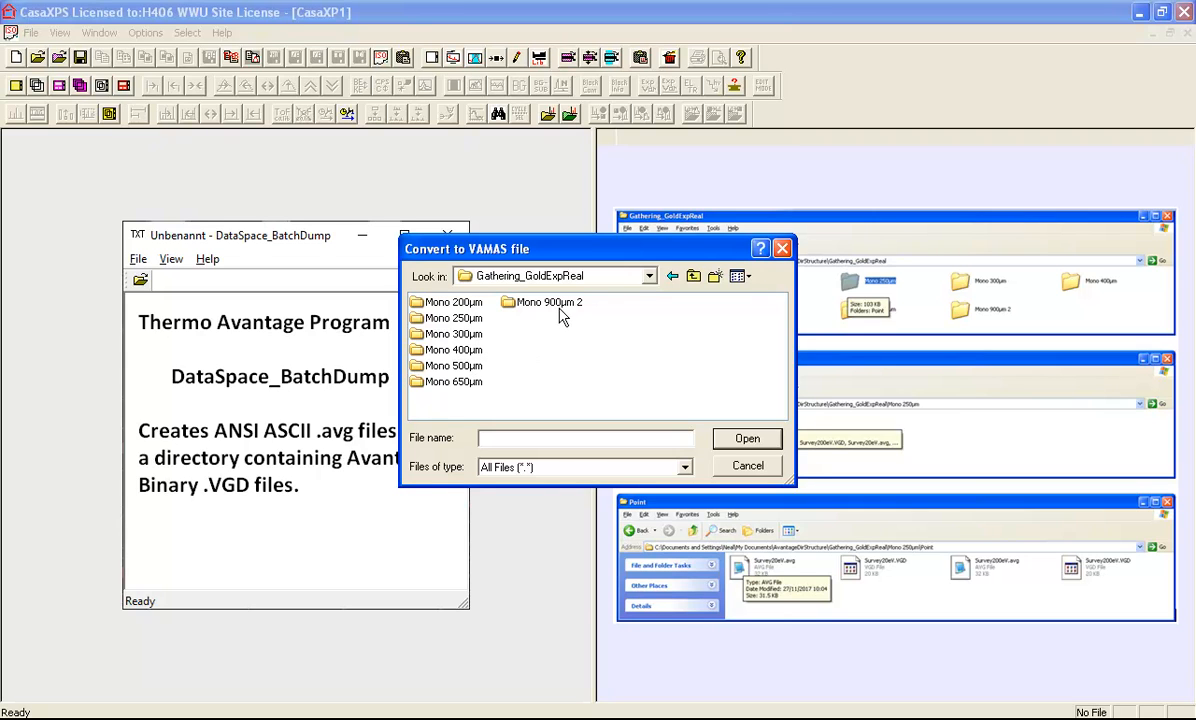
double_click(430, 318)
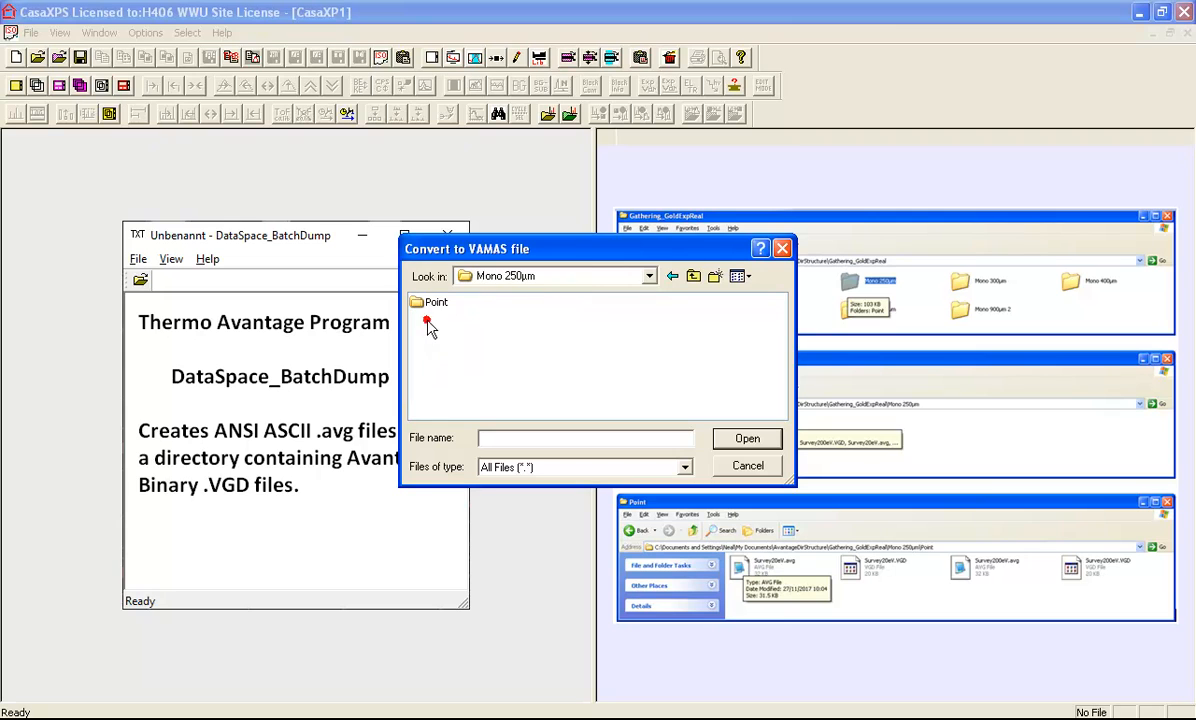
double_click(428, 304)
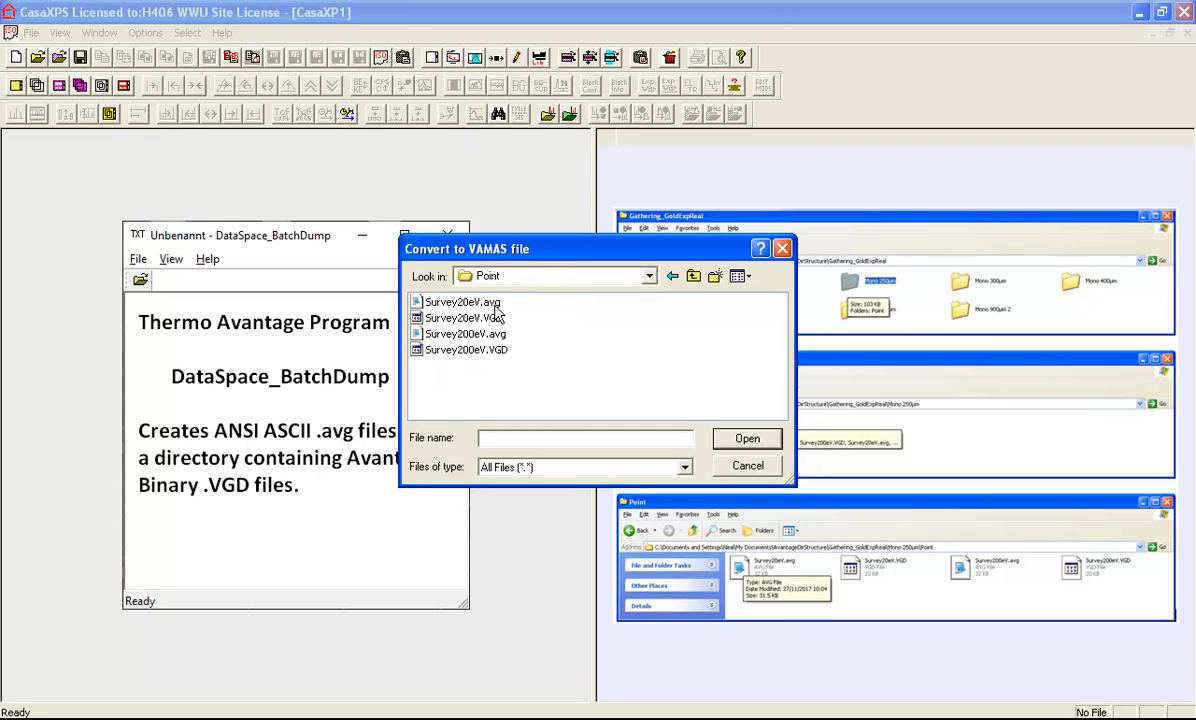
Return to Gathering_GoldExpReal and submit a file-name pattern to batch-convert all 7 .avg directories
click(693, 277)
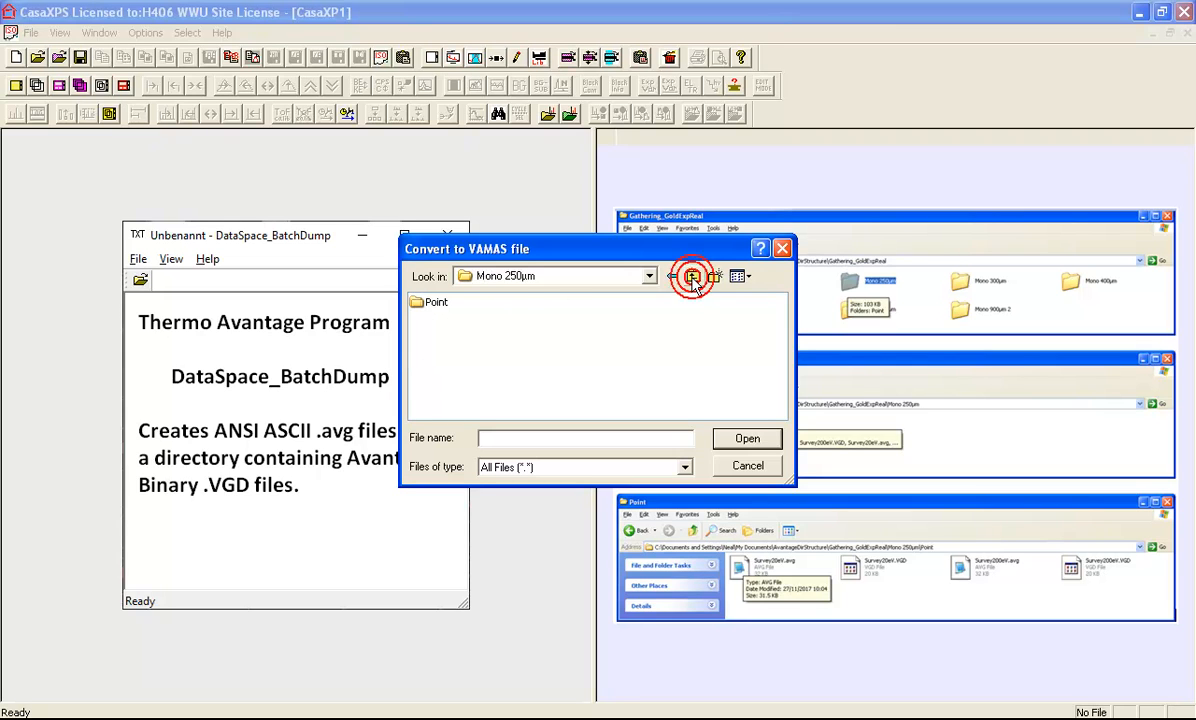
click(692, 277)
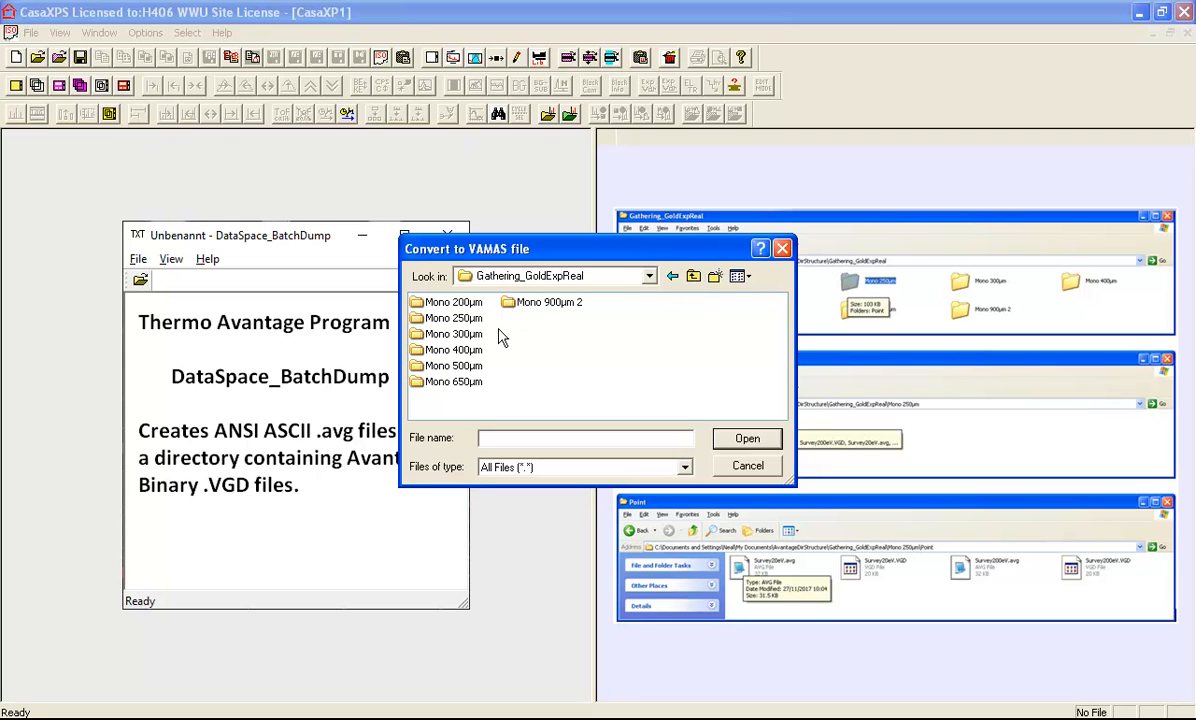
click(497, 438)
key(Return)
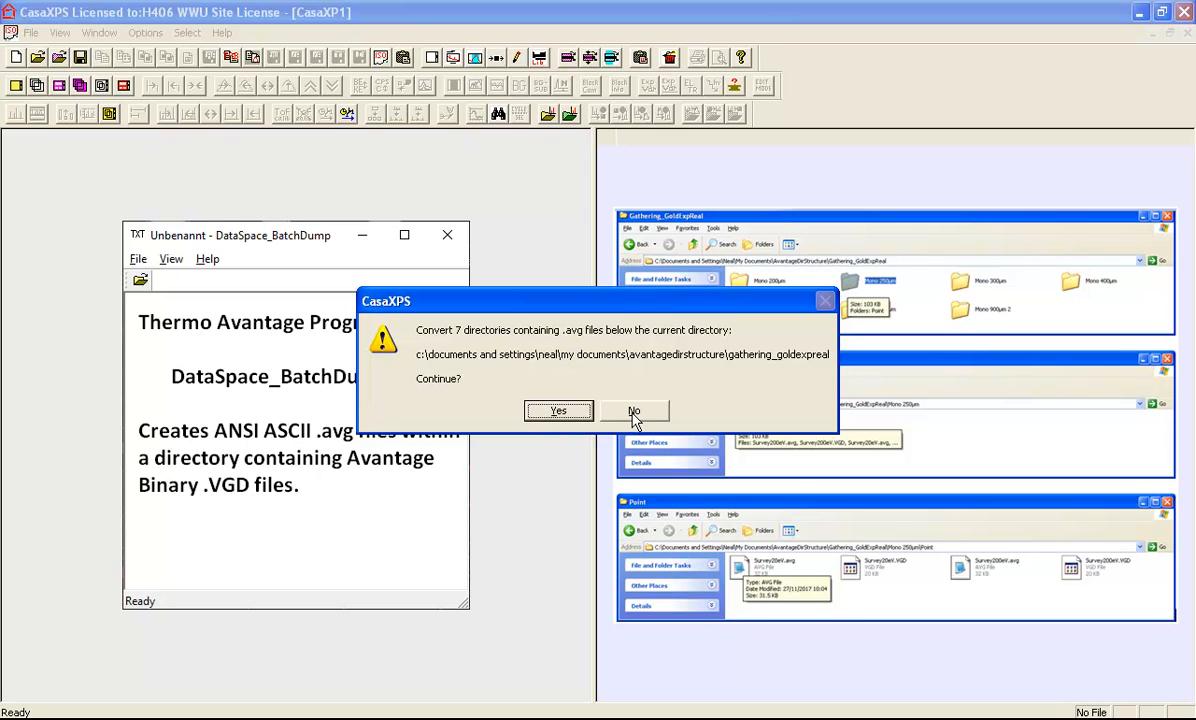
Confirm converting the 7 directories, dismiss the summary, and cascade the seven point.vms windows
click(558, 411)
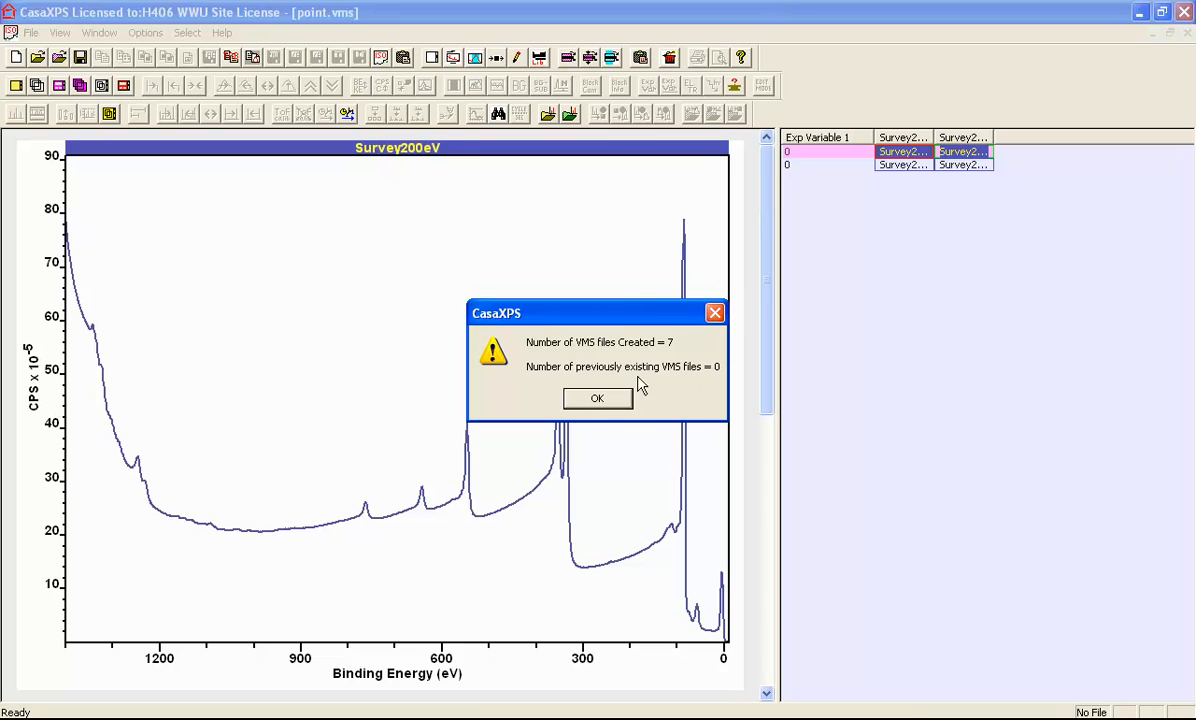
click(597, 398)
click(99, 32)
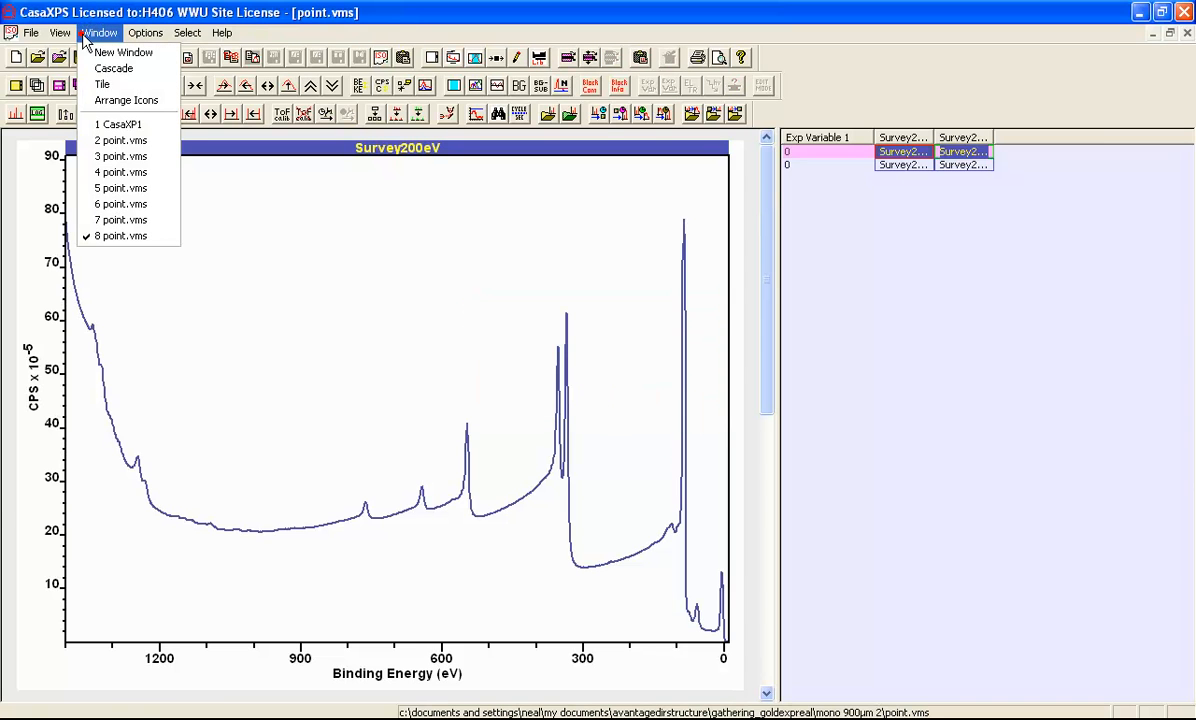
click(104, 74)
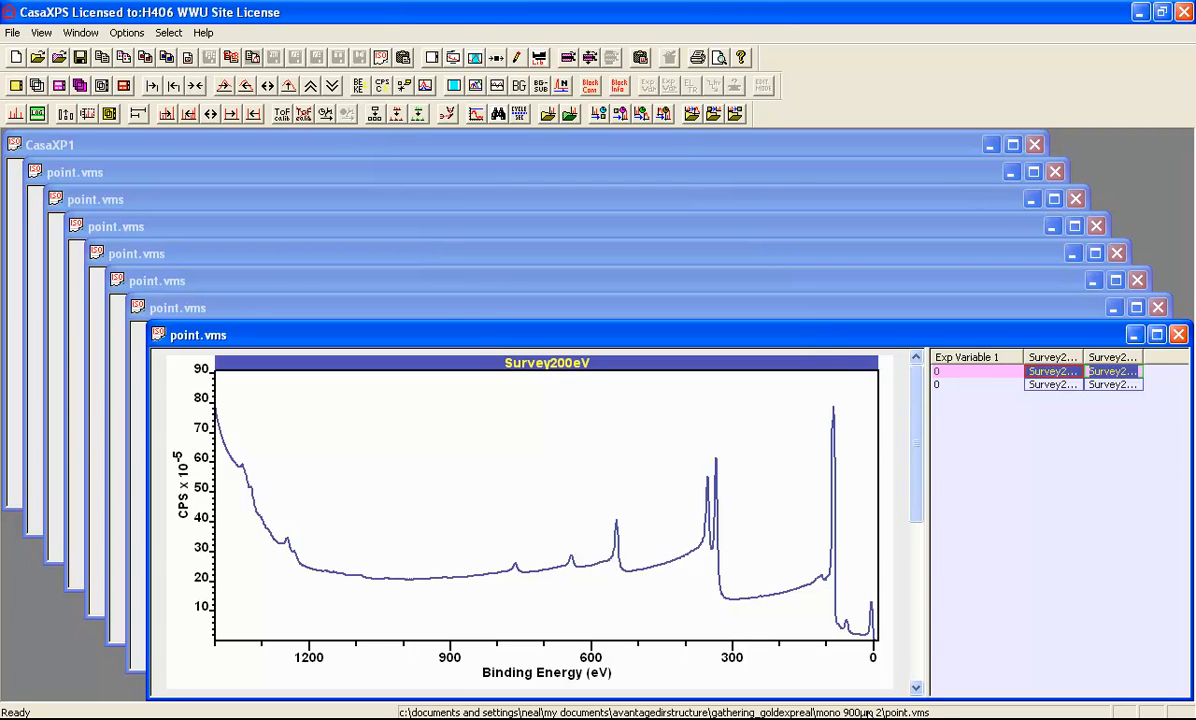
Close all seven cascaded point.vms windows one after another until the workspace is empty
click(352, 258)
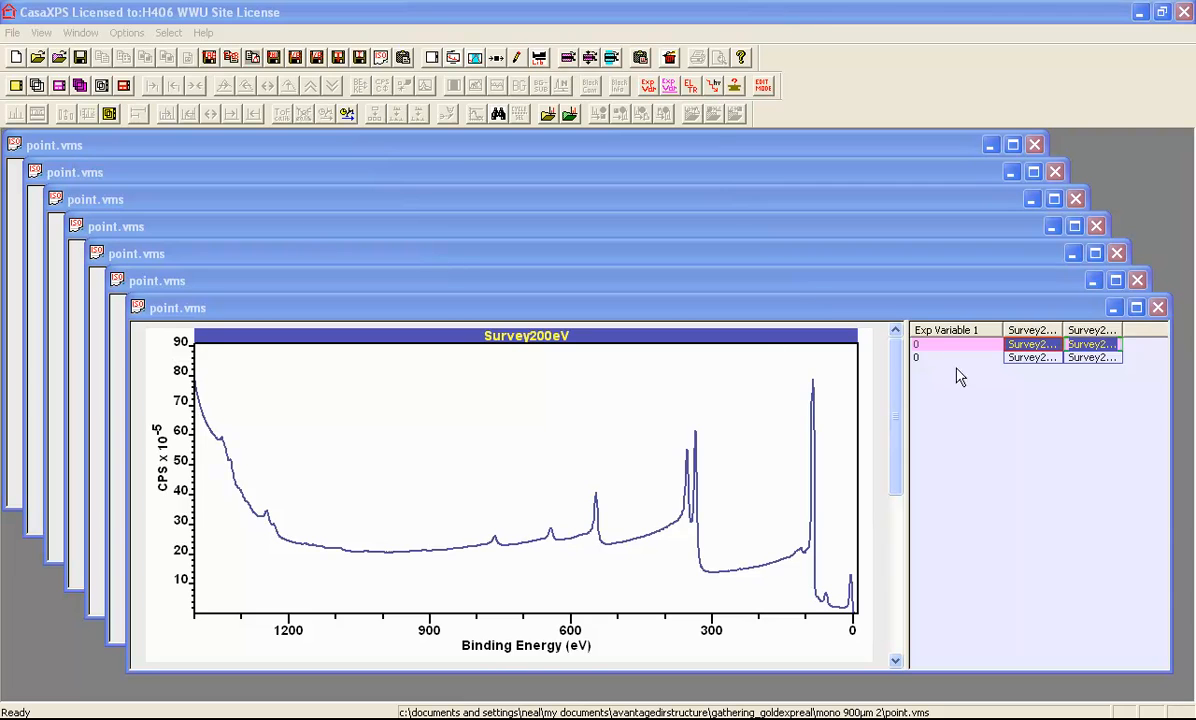
click(1157, 307)
click(1137, 280)
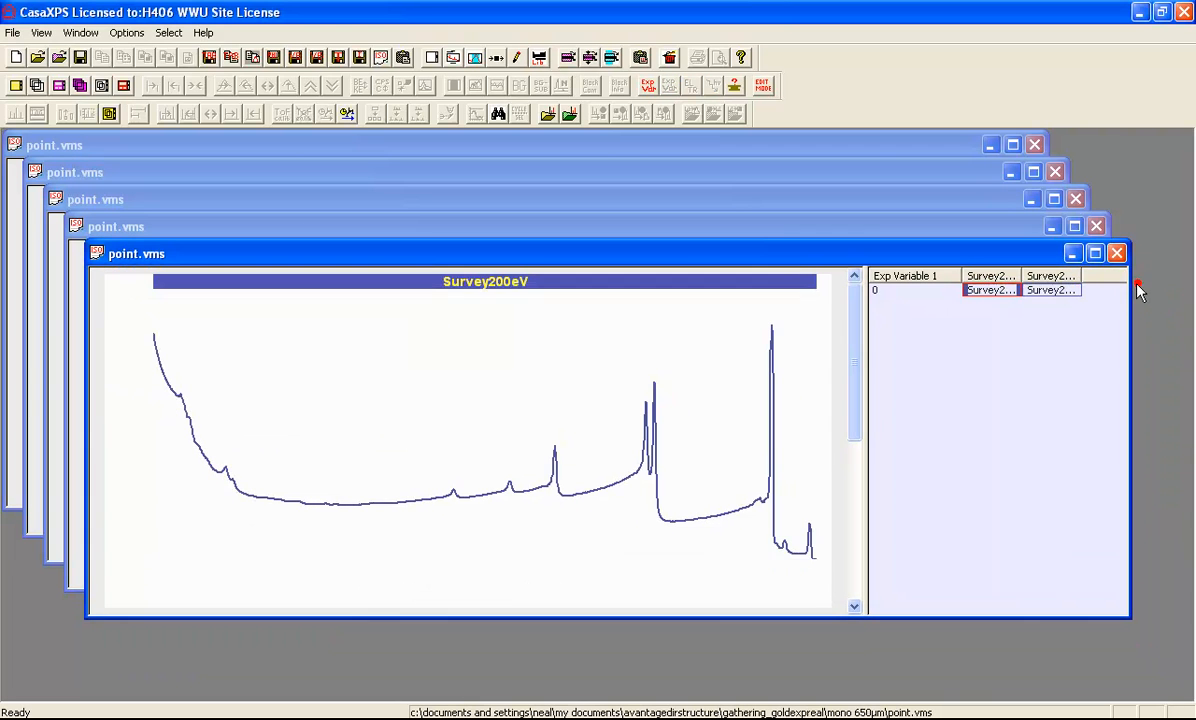
click(1116, 253)
click(1096, 226)
click(1075, 199)
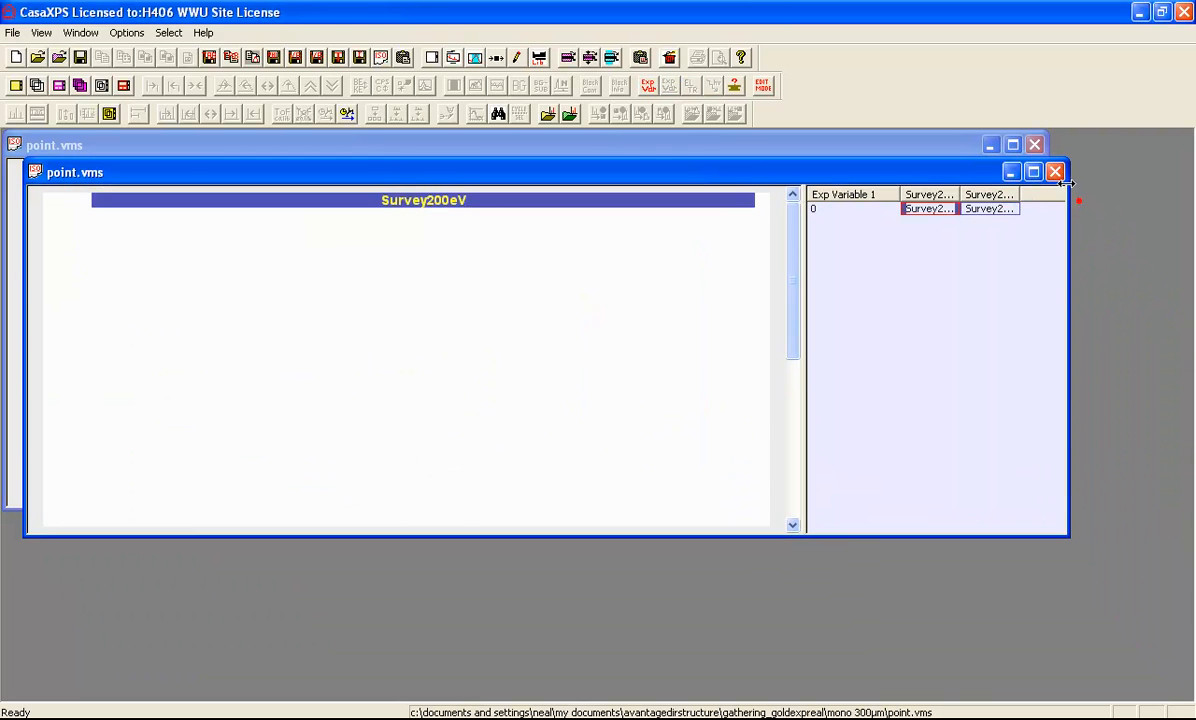
click(1054, 172)
click(1034, 145)
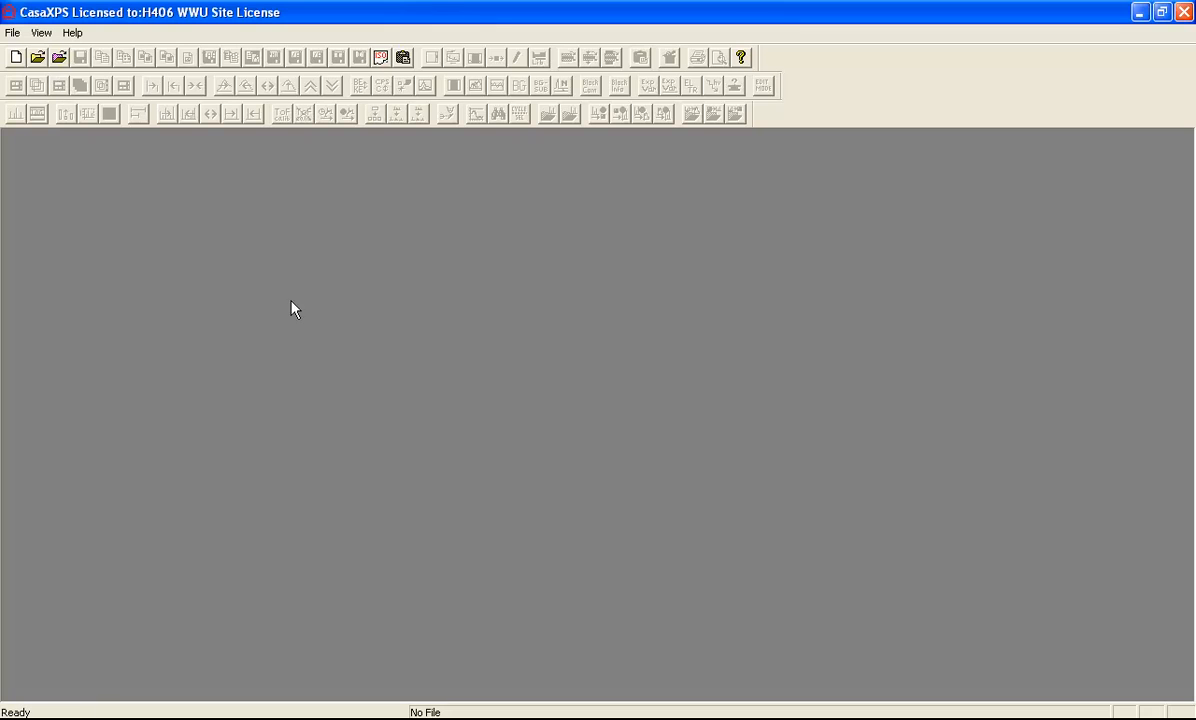
Enter the '.oth' option in the Convert to VAMAS file name to open existing VAMAS files
click(60, 58)
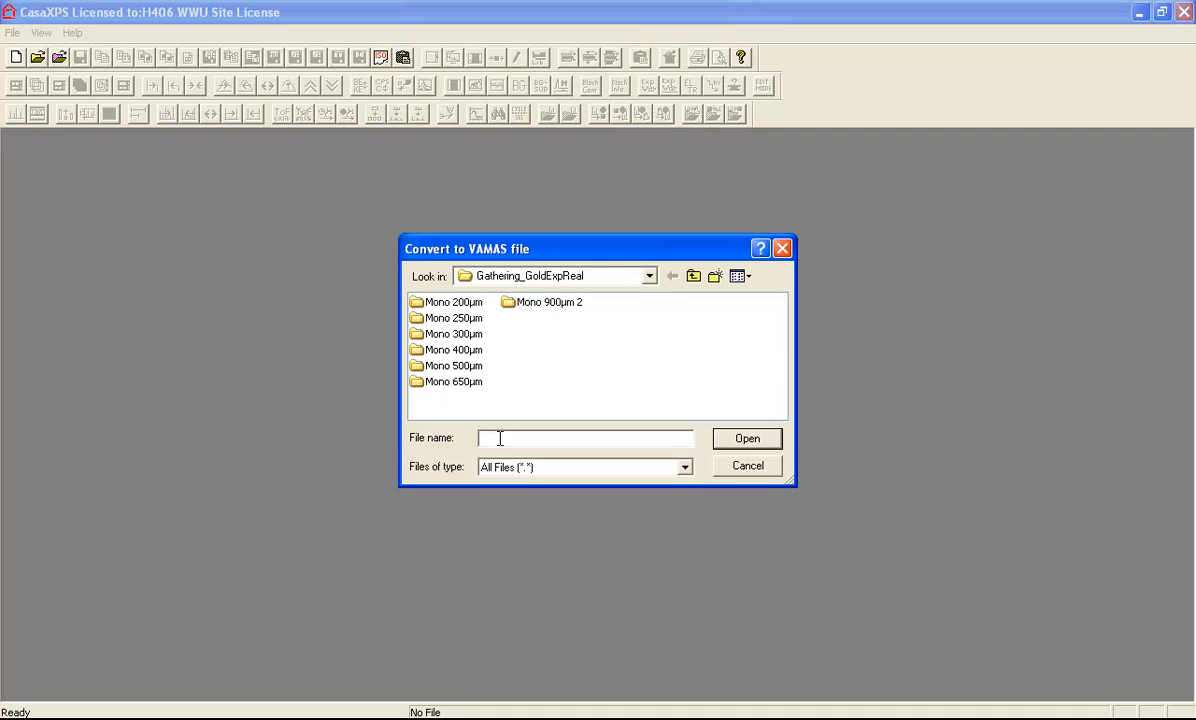
text(.oth)
key(Return)
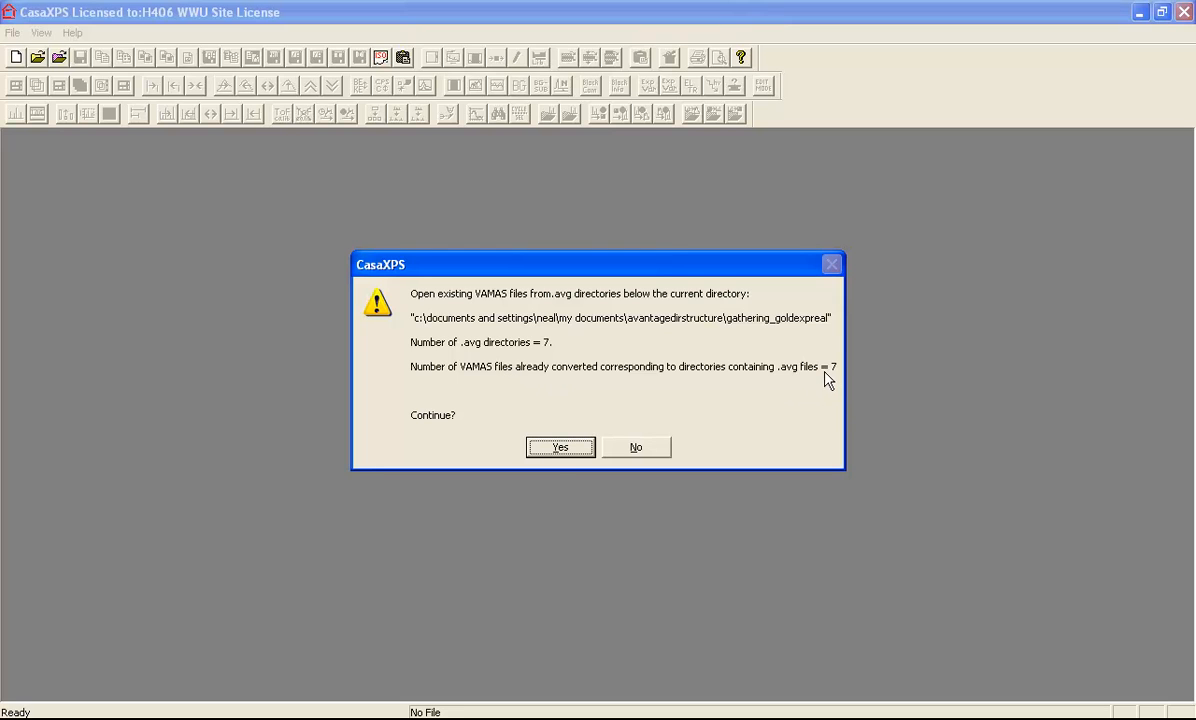
Confirm opening the 7 converted point.vms files and cascade their survey spectrum windows
click(552, 447)
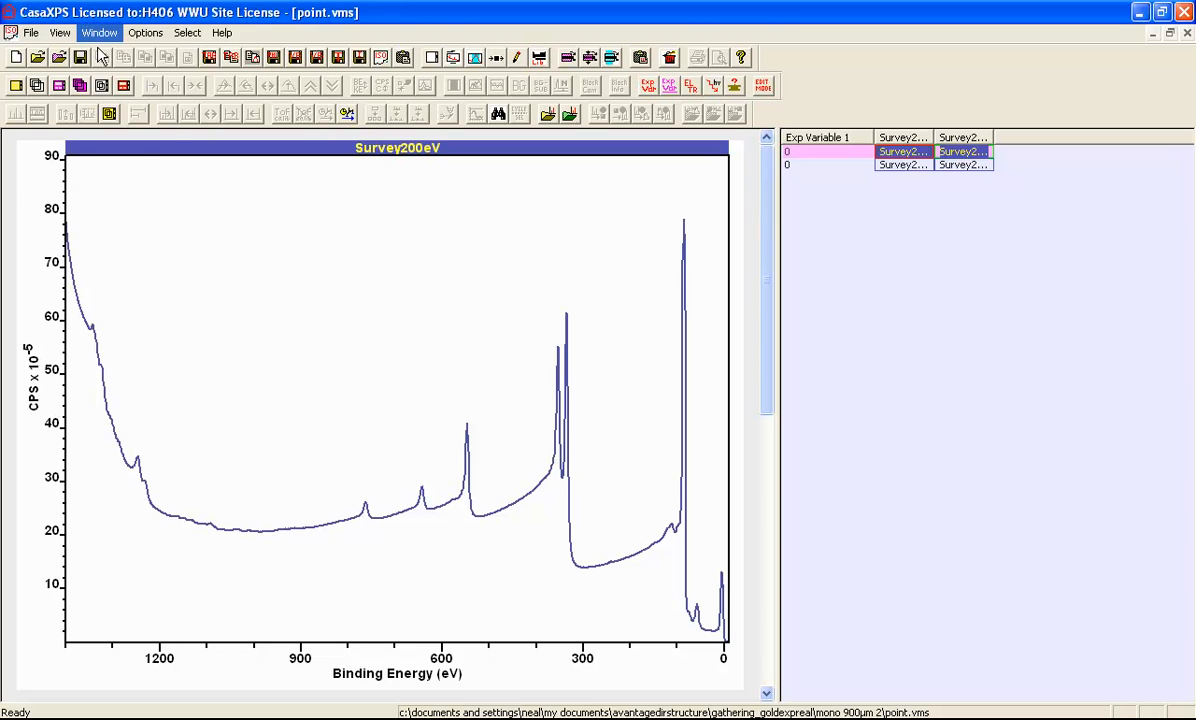
click(99, 32)
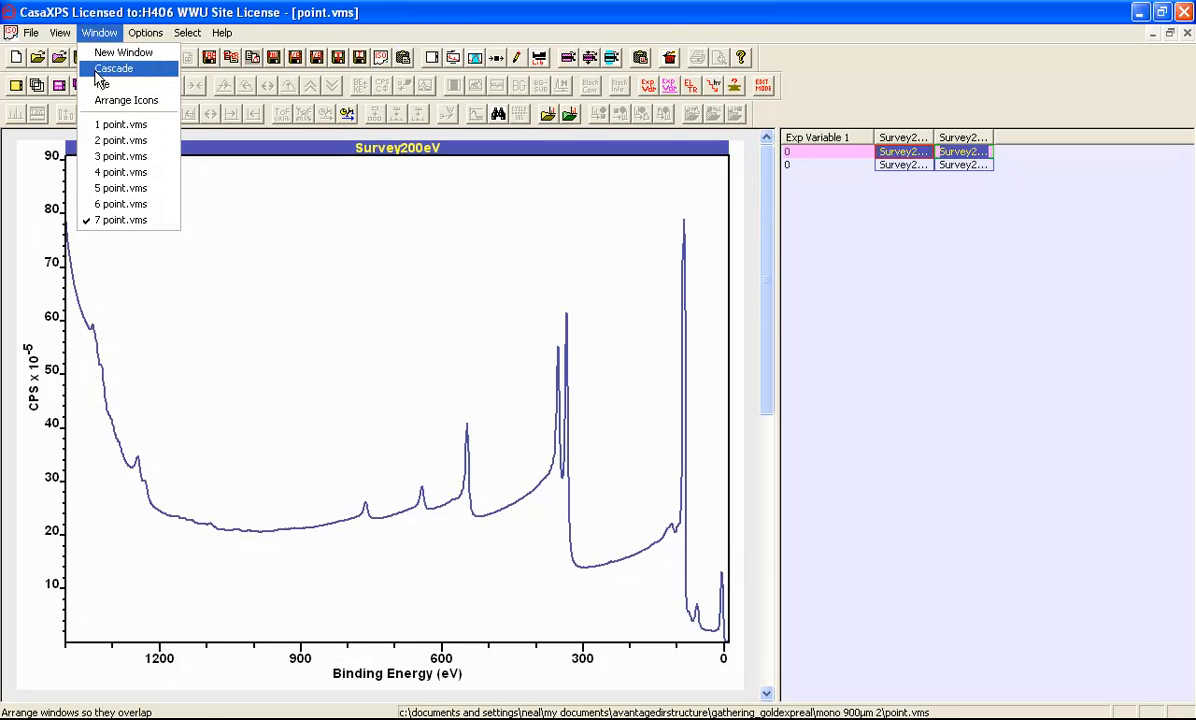
click(100, 74)
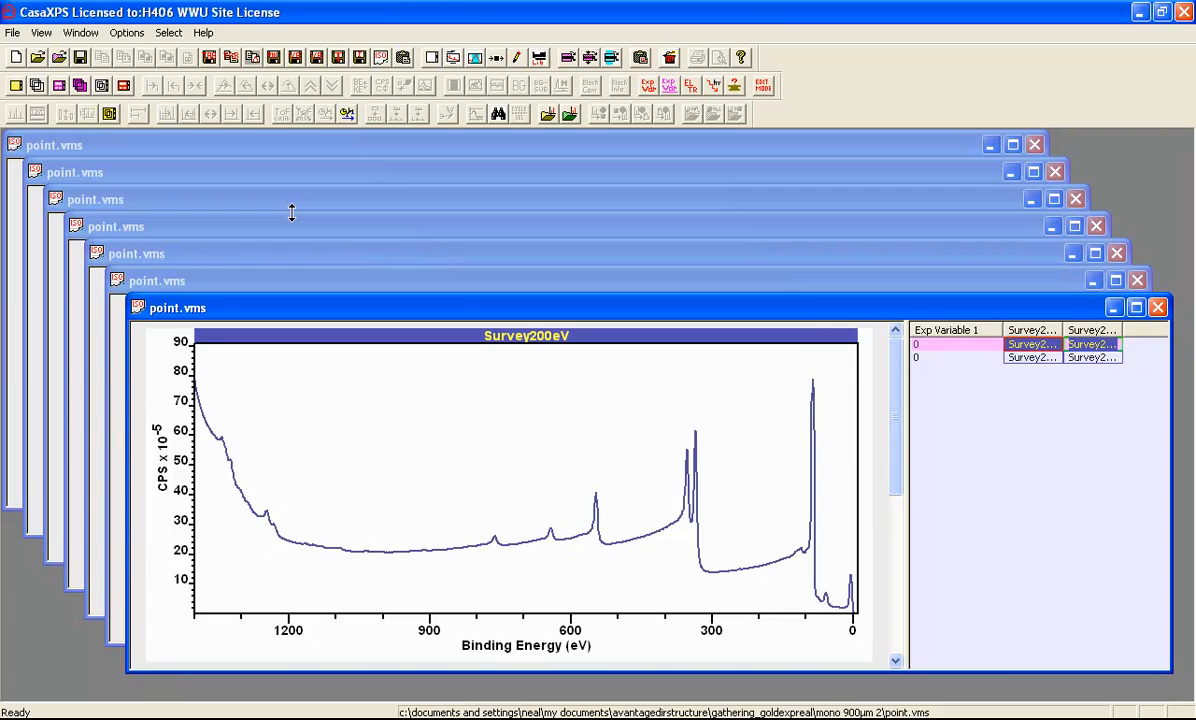